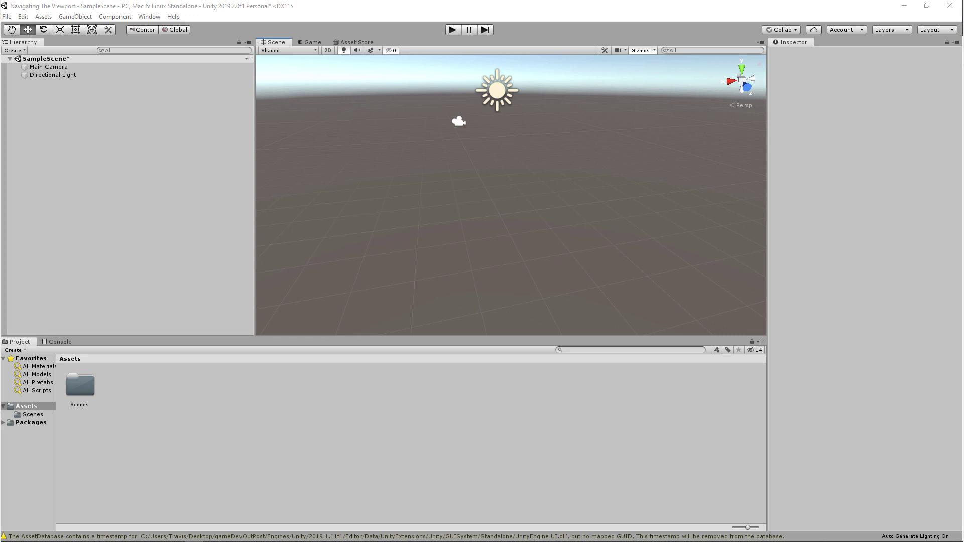
# Add a 3D cube to the sample scene.
pyautogui.click(75, 17)
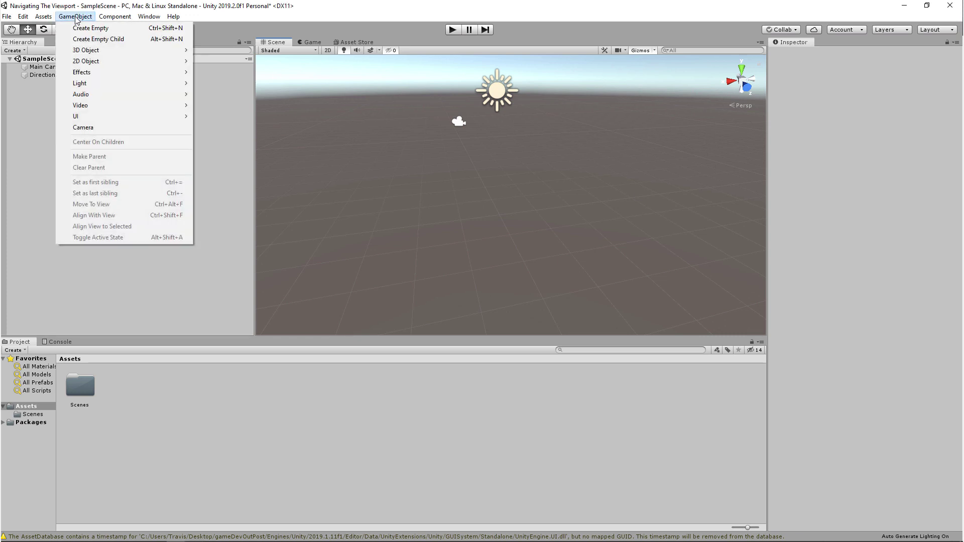
pyautogui.moveTo(157, 51)
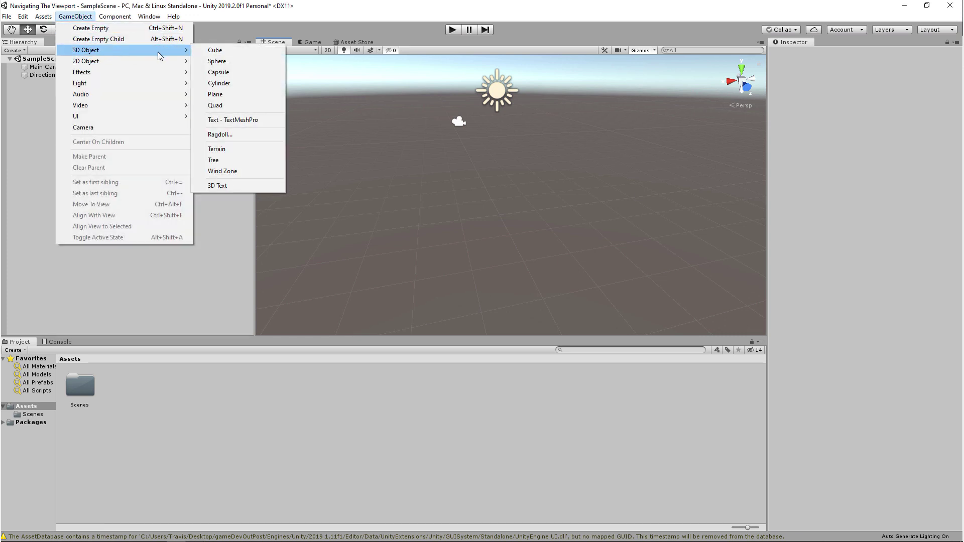
pyautogui.click(229, 52)
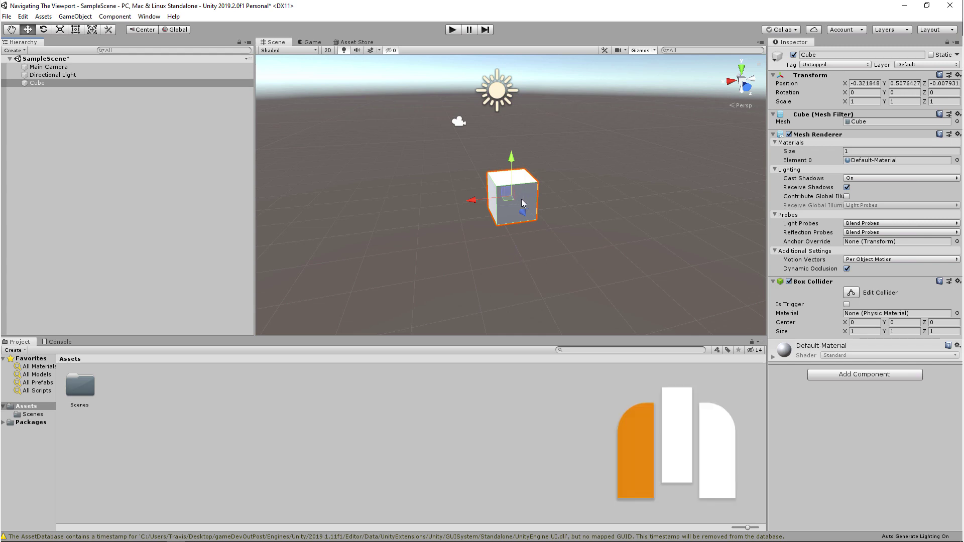
# Select the directional light in the scene view, clear the selection, and draw a selection box over the scene objects.
pyautogui.click(494, 93)
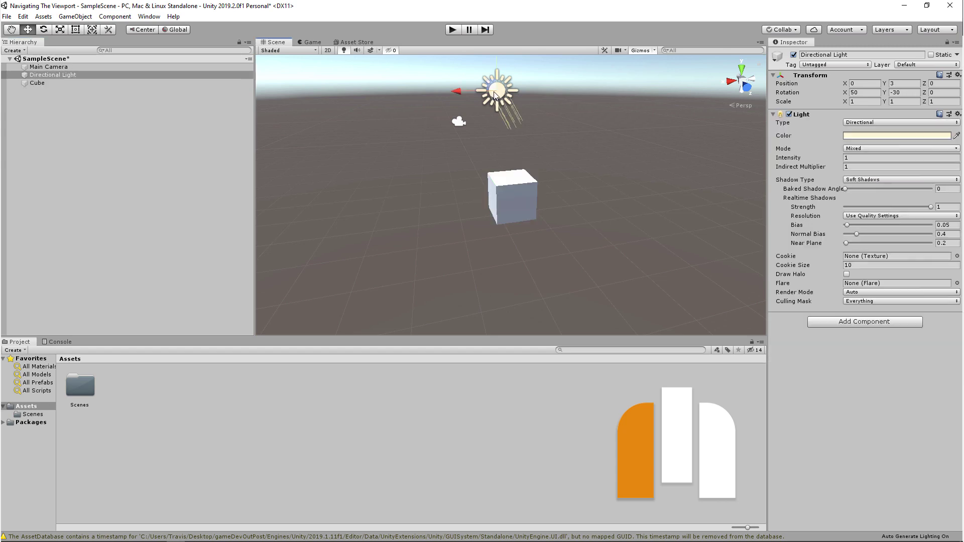
pyautogui.click(579, 192)
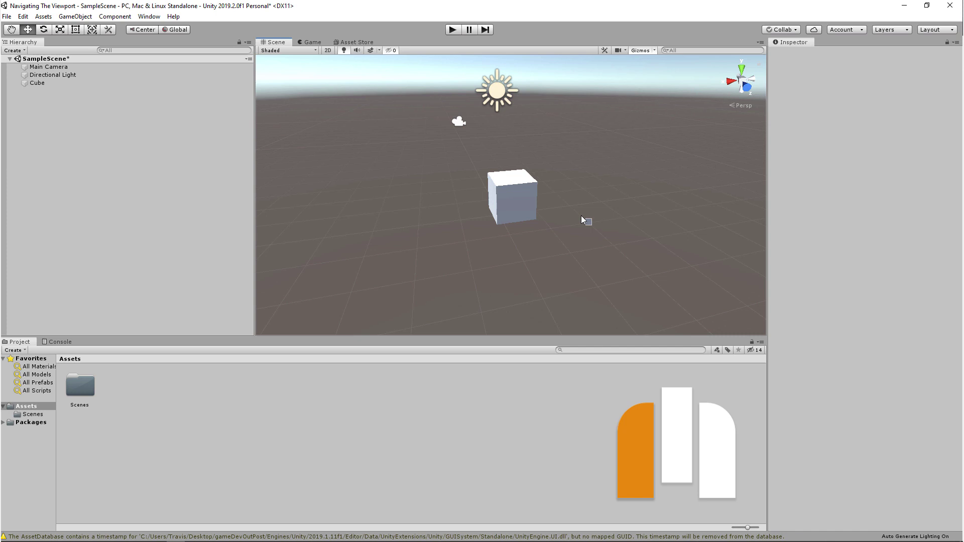
pyautogui.moveTo(543, 192); pyautogui.dragTo(432, 81)
# Pan and rotate the scene view, zoom out and in, and orbit around the cube.
pyautogui.moveTo(432, 81); pyautogui.dragTo(572, 194, button='middle')
pyautogui.moveTo(572, 194)
pyautogui.mouseDown(button='right')
pyautogui.moveTo(568, 182)
pyautogui.moveTo(579, 198)
pyautogui.moveTo(516, 188)
pyautogui.moveTo(547, 146)
pyautogui.moveTo(609, 160)
pyautogui.moveTo(511, 140)
pyautogui.moveTo(630, 174)
pyautogui.moveTo(553, 90)
pyautogui.moveTo(578, 177)
pyautogui.mouseUp(button='right')
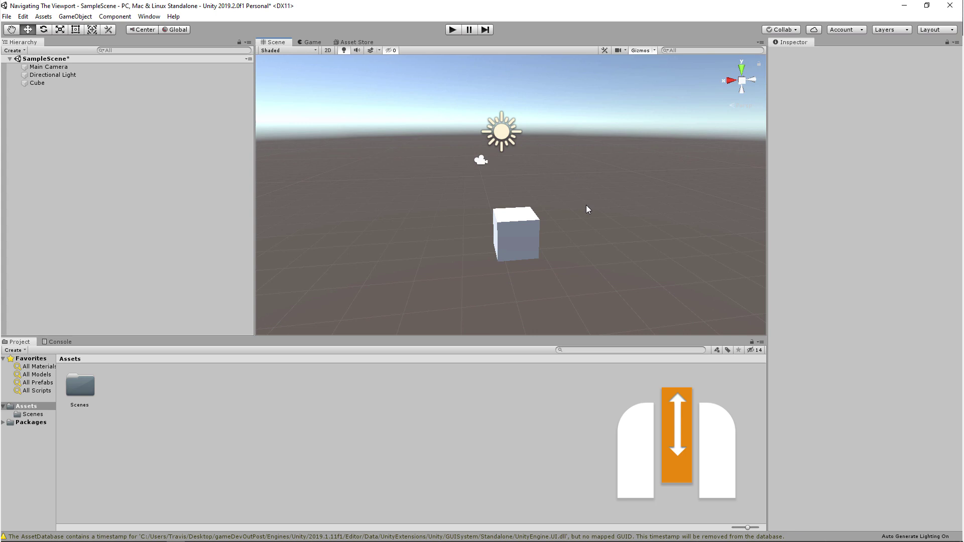
pyautogui.scroll(-2, 587, 205)
pyautogui.scroll(2, 587, 205)
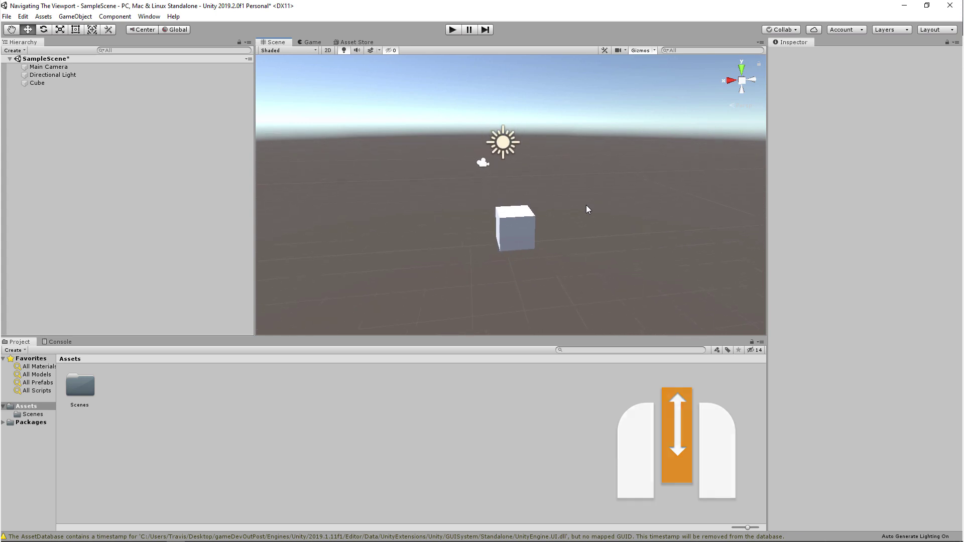
pyautogui.press('alt')
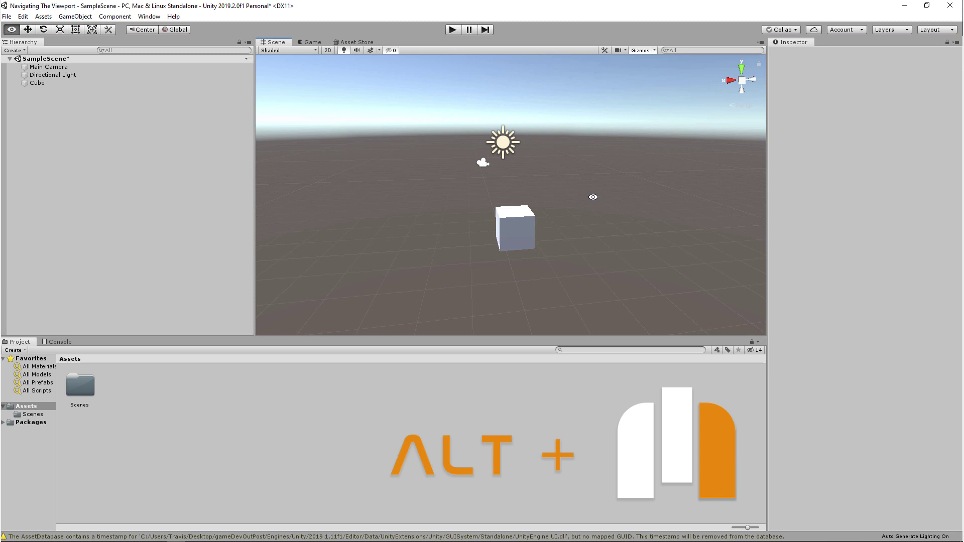
pyautogui.keyDown('alt'); pyautogui.moveTo(592, 197); pyautogui.dragTo(589, 172, button='right'); pyautogui.keyUp('alt')
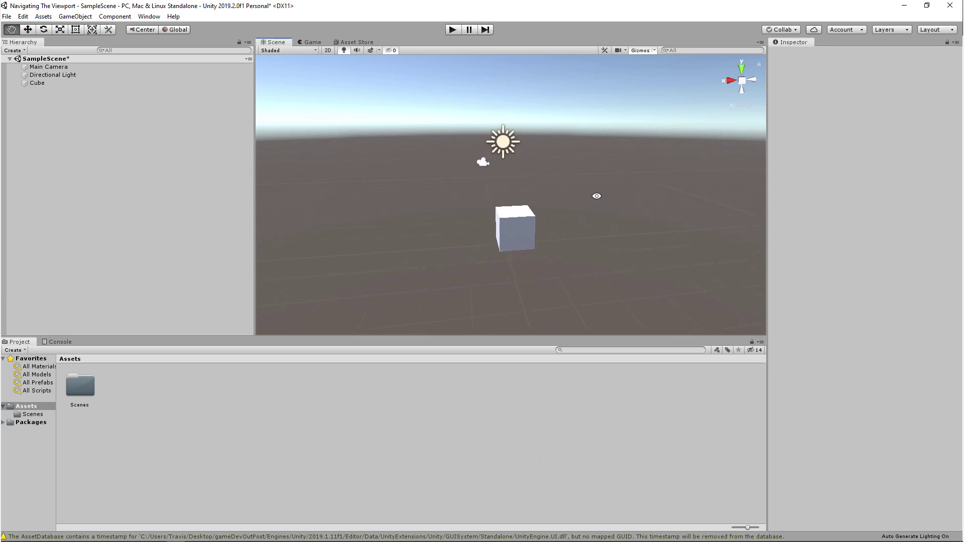
pyautogui.keyDown('alt'); pyautogui.moveTo(596, 196); pyautogui.dragTo(506, 201); pyautogui.keyUp('alt')
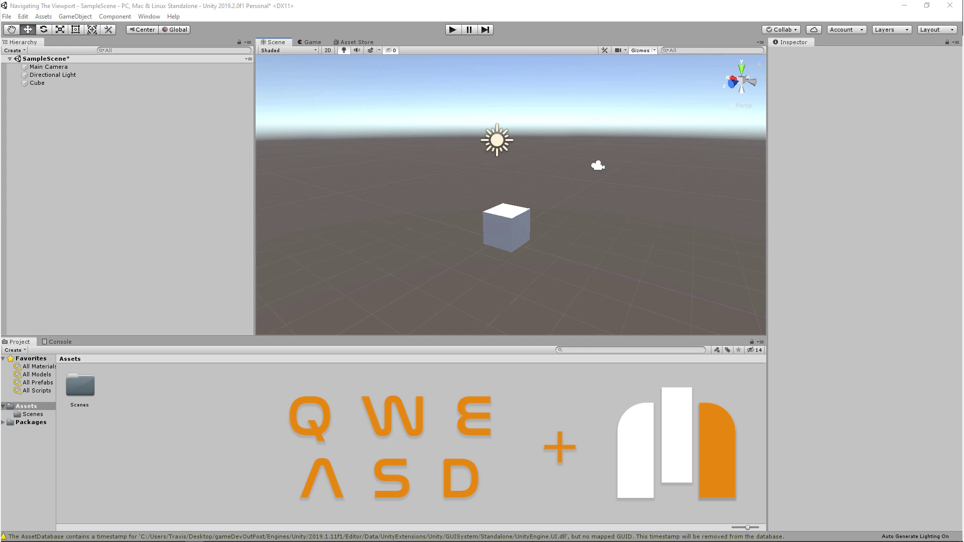
# Fly through the scene around the cube, moving forward, backward, sideways, up and down while turning the view.
pyautogui.moveTo(589, 228); pyautogui.dragTo(299, 218, button='right')
pyautogui.press('w')
pyautogui.press('s')
pyautogui.press('a')
pyautogui.press('d')
pyautogui.press('q')
pyautogui.press('e')
pyautogui.press('e')
pyautogui.press('a')
pyautogui.press('d')
pyautogui.press('w')
pyautogui.press('w')
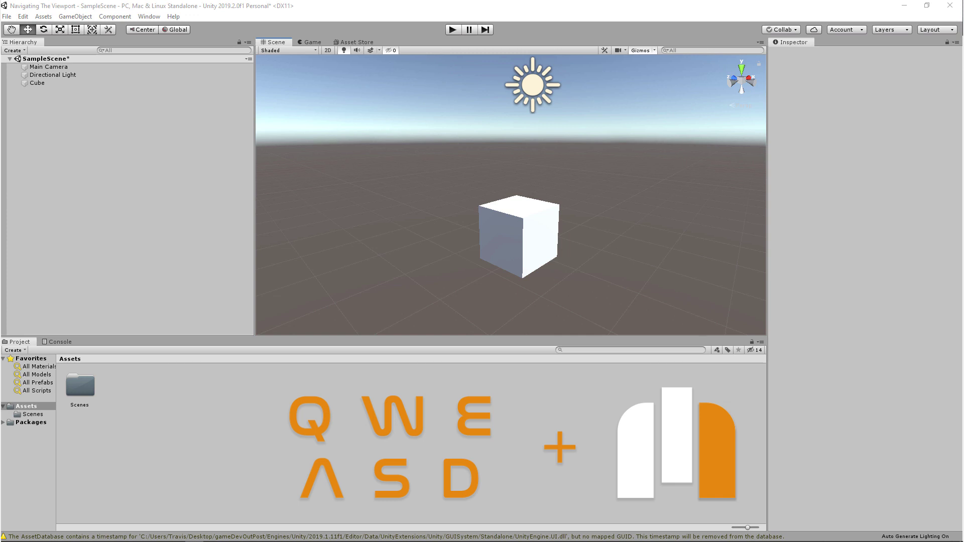
# Fly sideways past the cube in both directions at the faster movement speed.
pyautogui.moveTo(595, 278); pyautogui.dragTo(613, 282, button='right')
pyautogui.hotkey('shift', 'a')
pyautogui.hotkey('shift', 'd')
pyautogui.hotkey('shift', 'a')
pyautogui.hotkey('shift', 'd')
pyautogui.hotkey('shift', 'a')
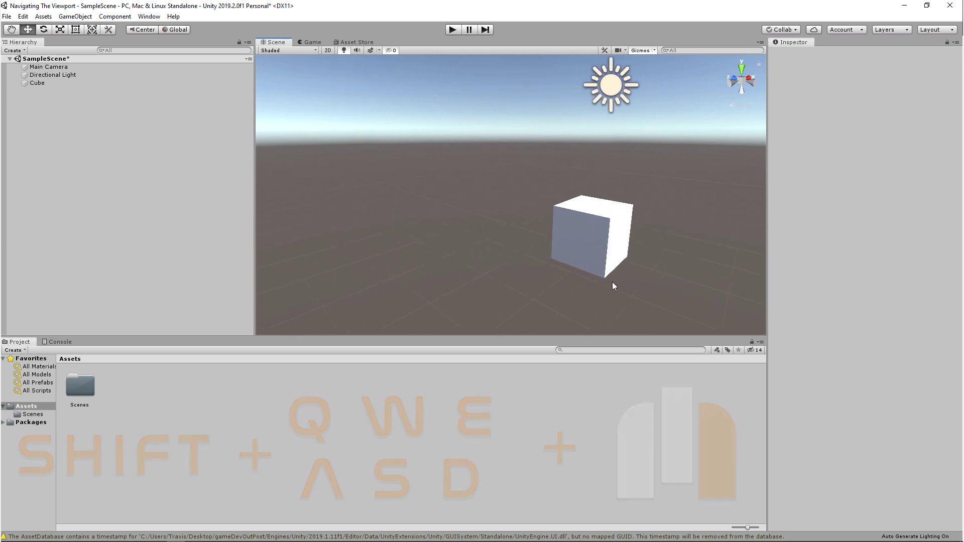
# Lower the scene camera's navigation speed and close its settings.
pyautogui.click(625, 50)
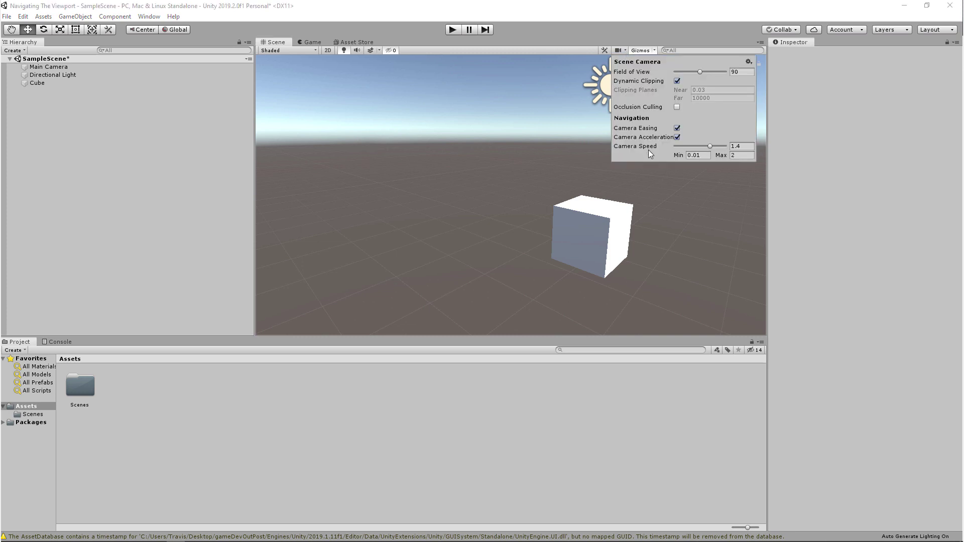
pyautogui.click(711, 147)
pyautogui.moveTo(705, 147); pyautogui.dragTo(694, 150)
pyautogui.click(675, 237)
# Switch the scene view to 2D mode and box-select the cube together with the main camera.
pyautogui.click(328, 52)
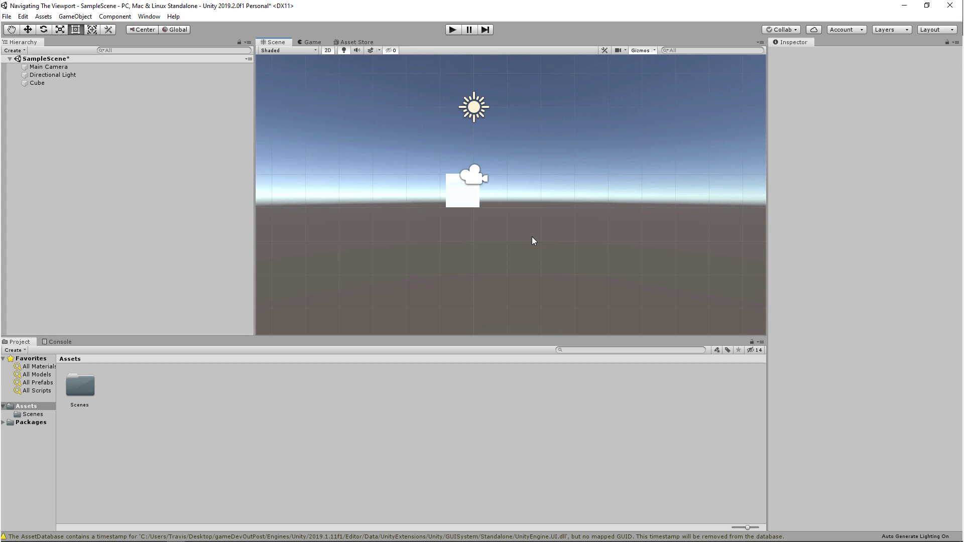
pyautogui.click(471, 201)
pyautogui.click(508, 205)
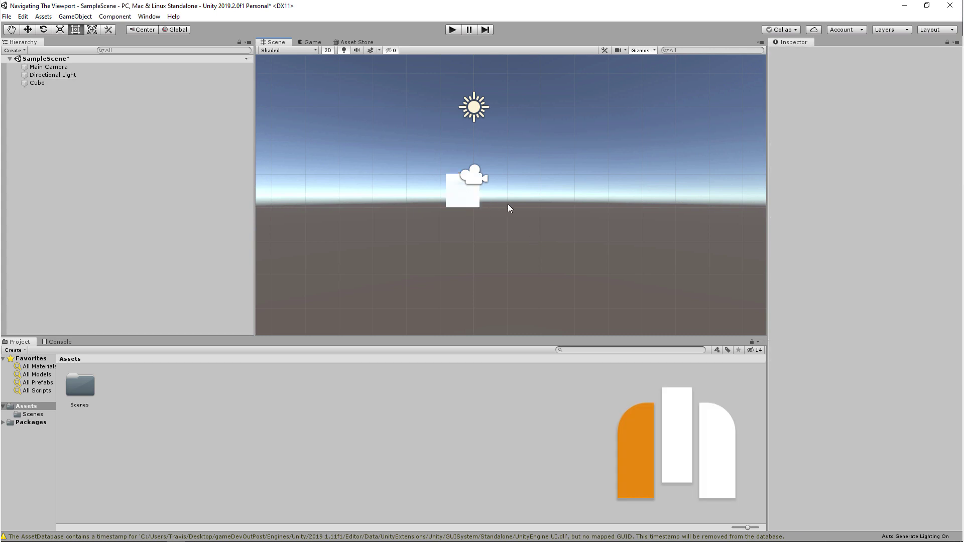
pyautogui.moveTo(525, 245); pyautogui.dragTo(418, 161)
# Pan the 2D scene view and zoom it out and in around the selected objects.
pyautogui.moveTo(555, 249); pyautogui.dragTo(532, 269, button='middle')
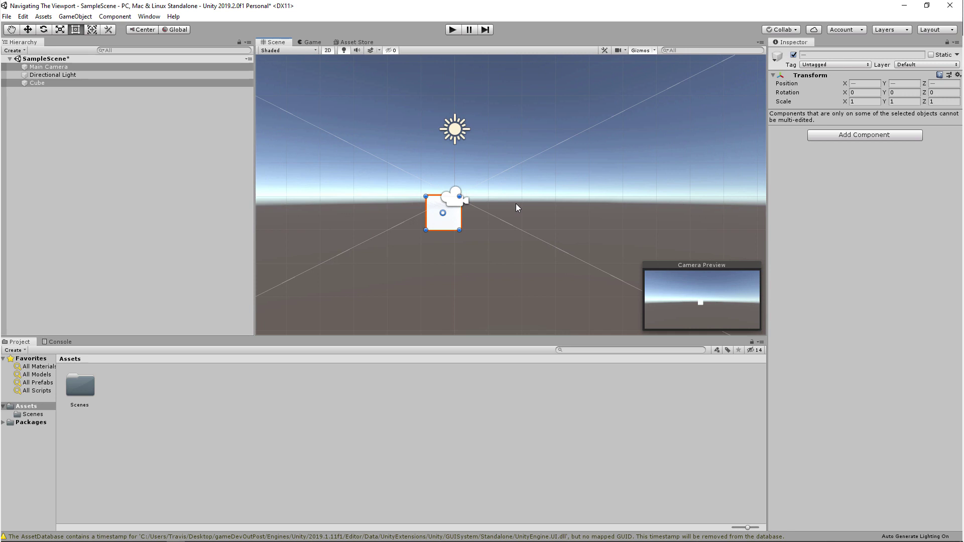
pyautogui.scroll(-3, 516, 204)
pyautogui.scroll(3, 516, 203)
pyautogui.scroll(-3, 516, 203)
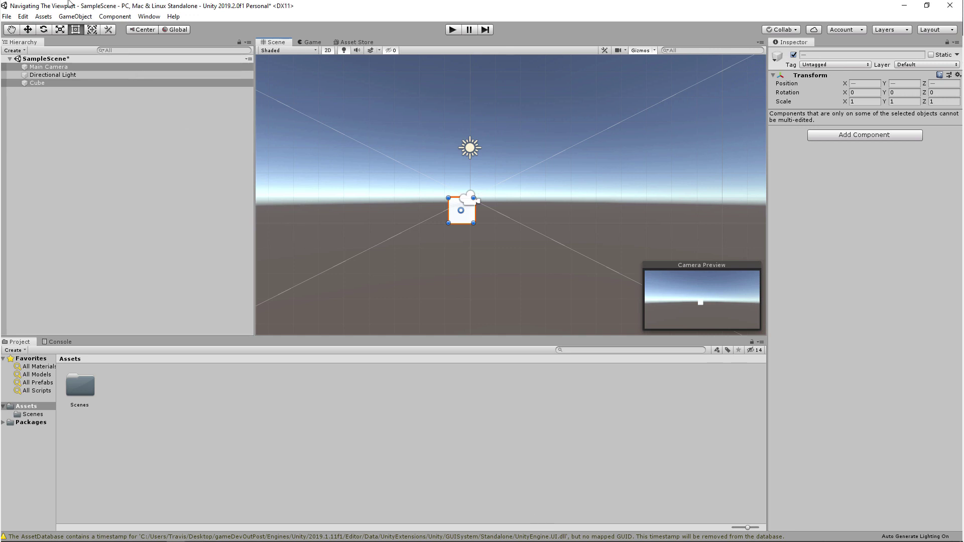
# Open the editor's keyboard shortcut settings and examine the 3D Viewport and Scene View commands.
pyautogui.click(23, 16)
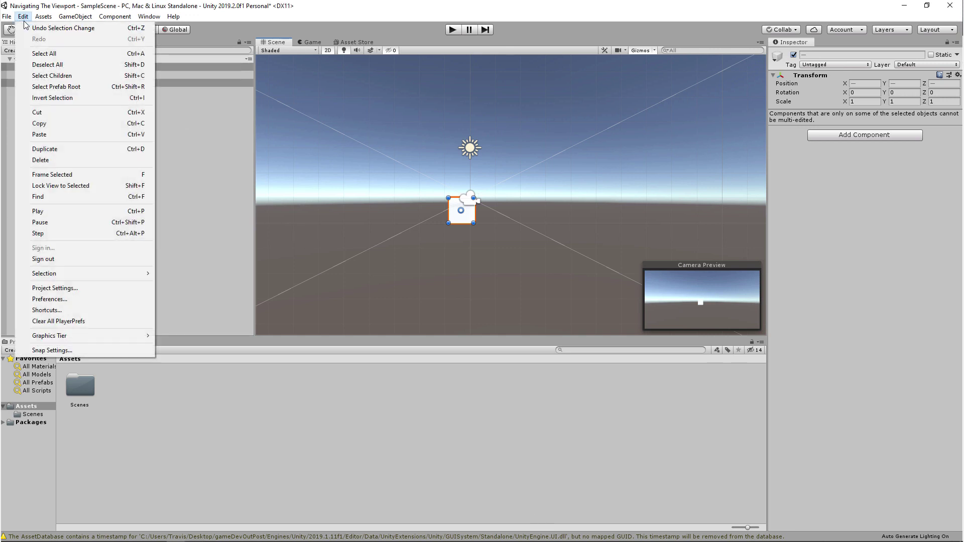
pyautogui.click(80, 311)
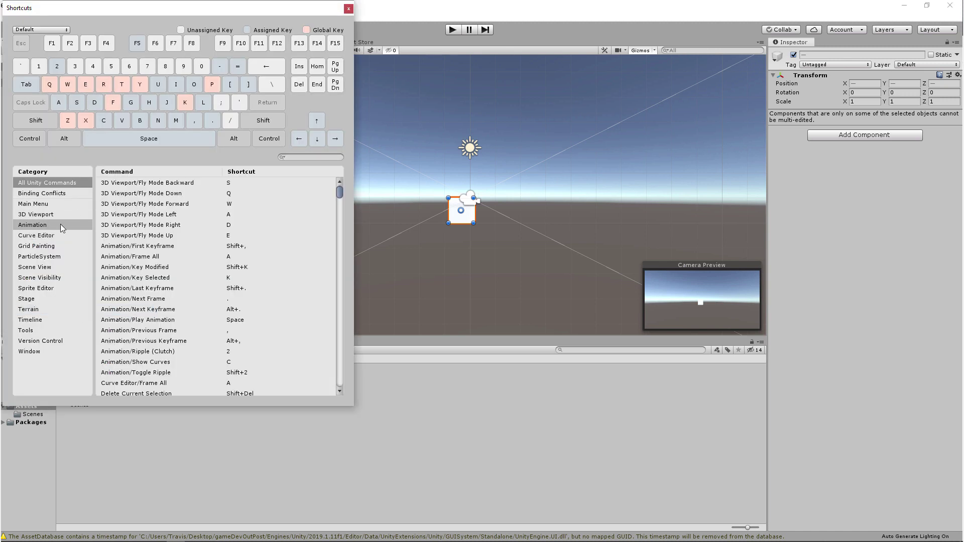
pyautogui.click(42, 216)
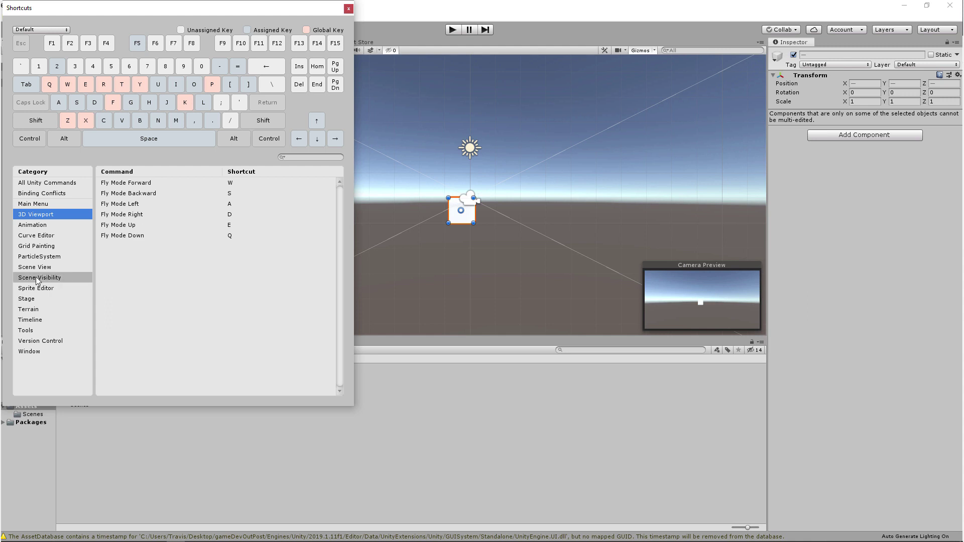
pyautogui.click(45, 267)
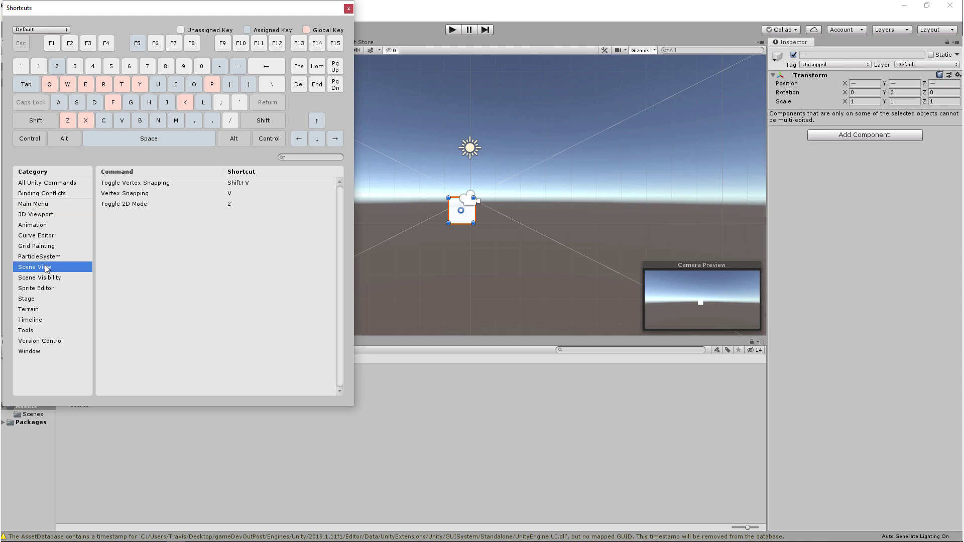